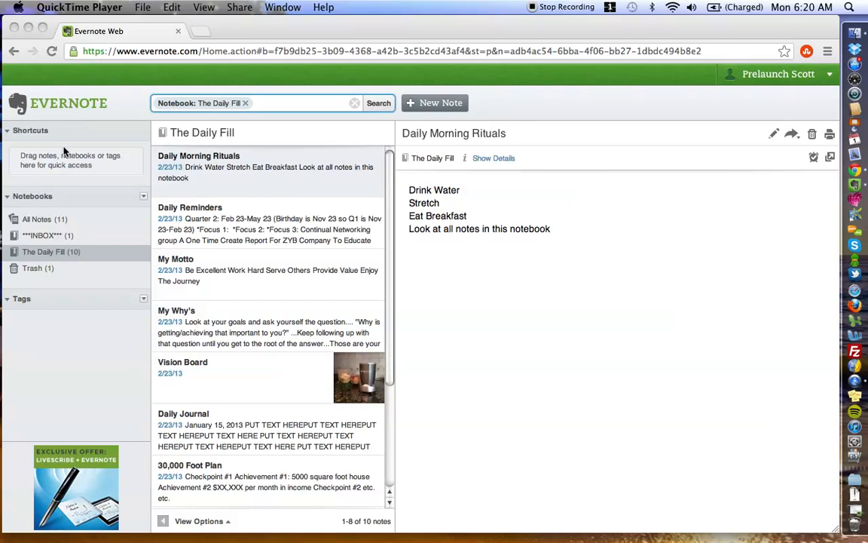
- Add The Daily Fill notebook to the shortcuts and remove that shortcut again
click(53, 251)
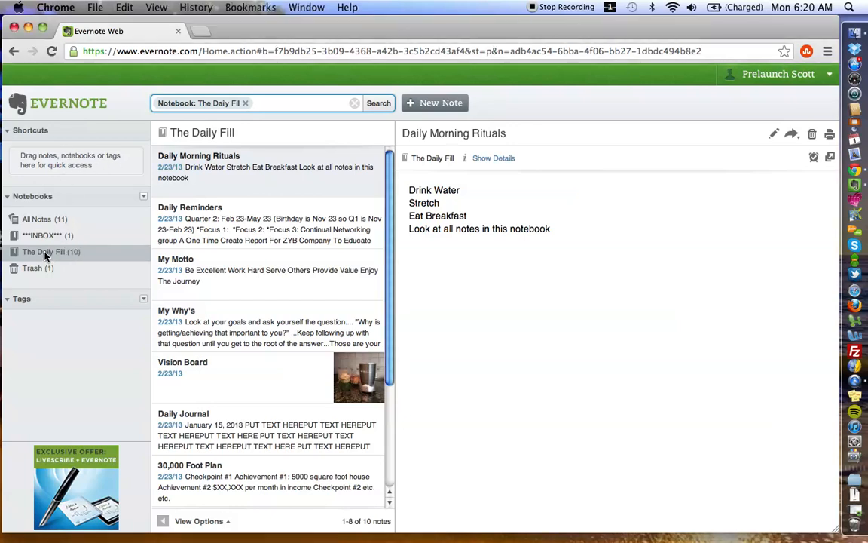
drag(61, 252, 73, 172)
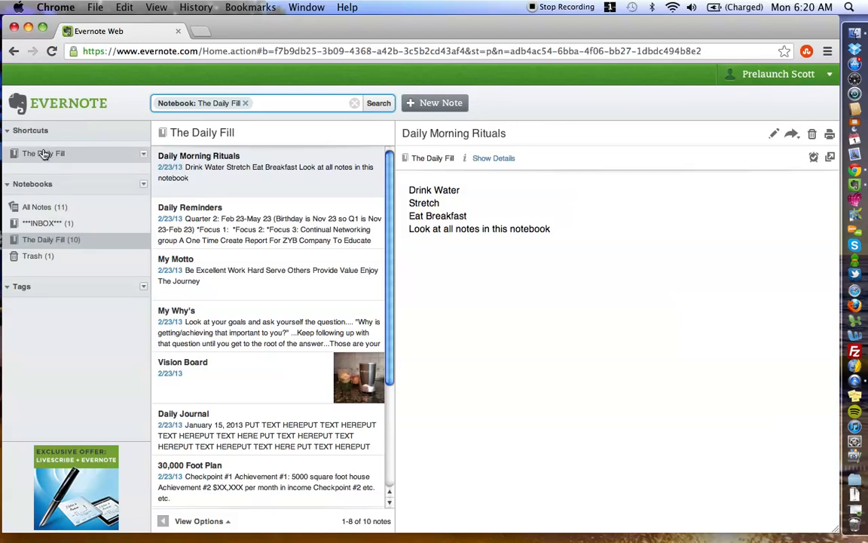
click(50, 154)
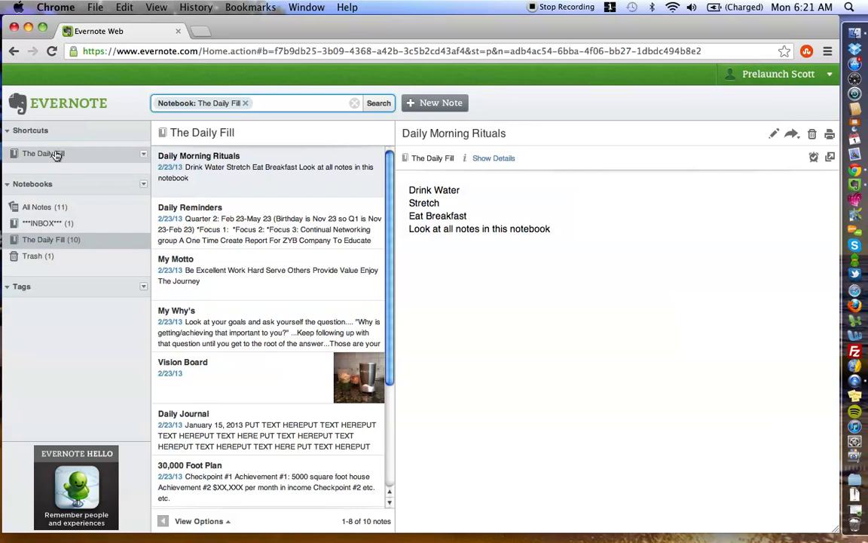
click(145, 157)
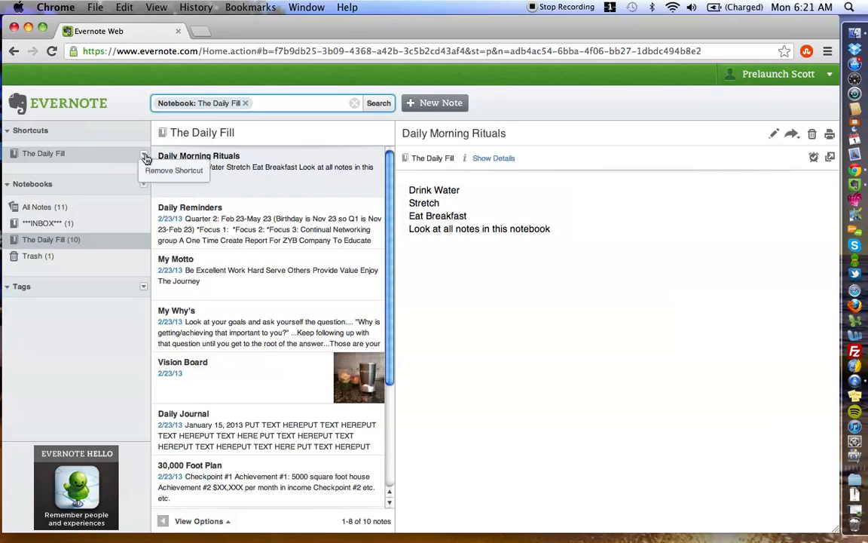
click(169, 172)
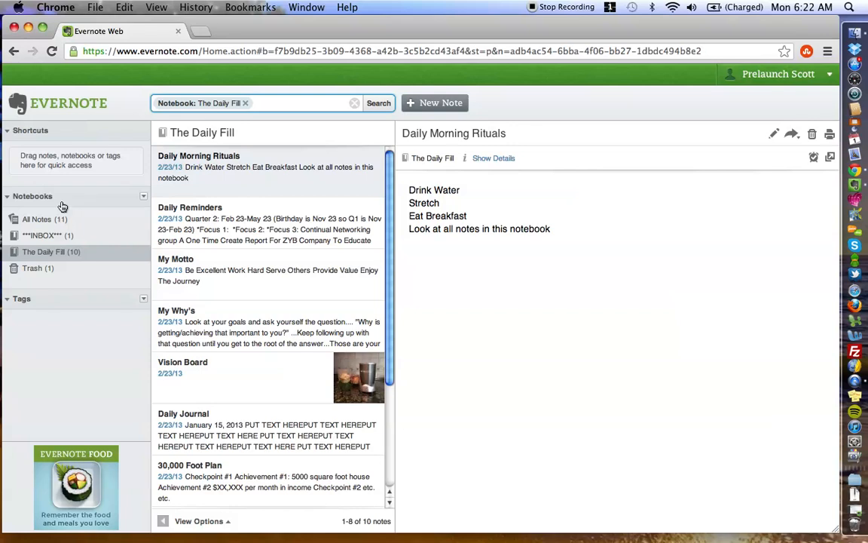
- Create a new notebook named "Sticky Notes (Delete Later)"
click(143, 197)
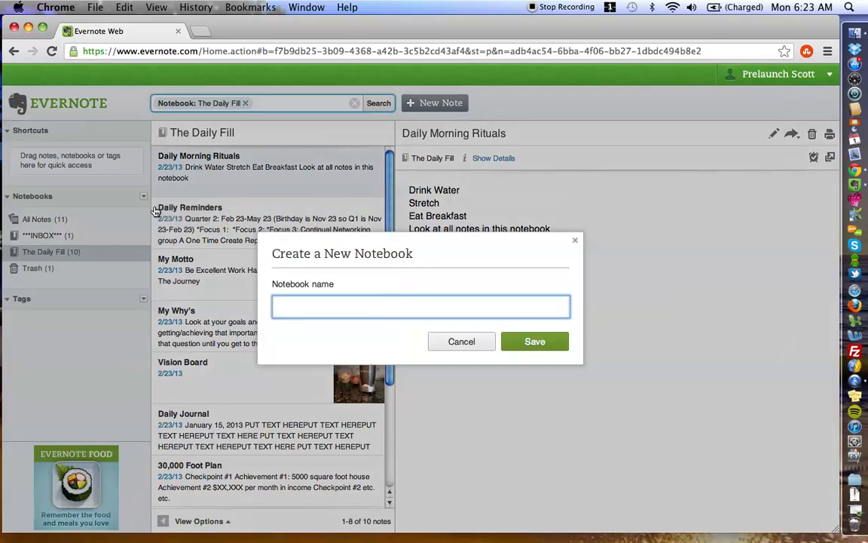
text(Sticky Notes (Delete Later))
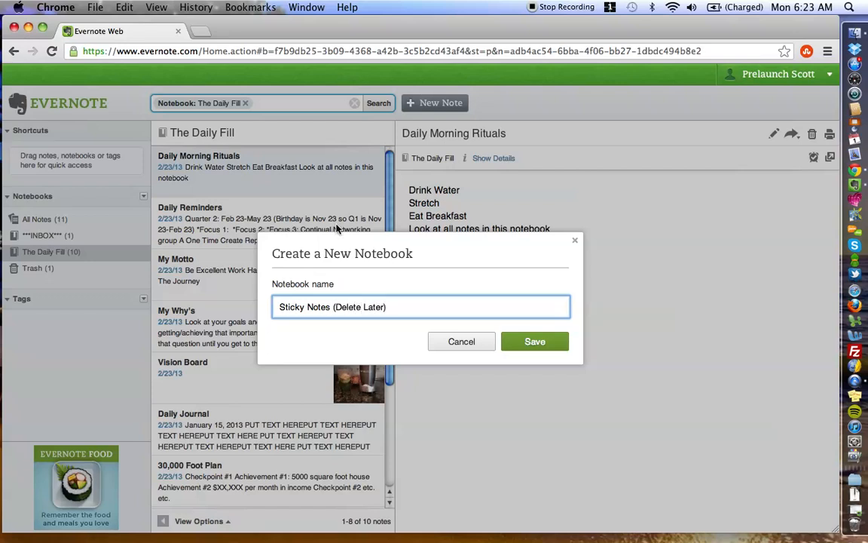
click(538, 341)
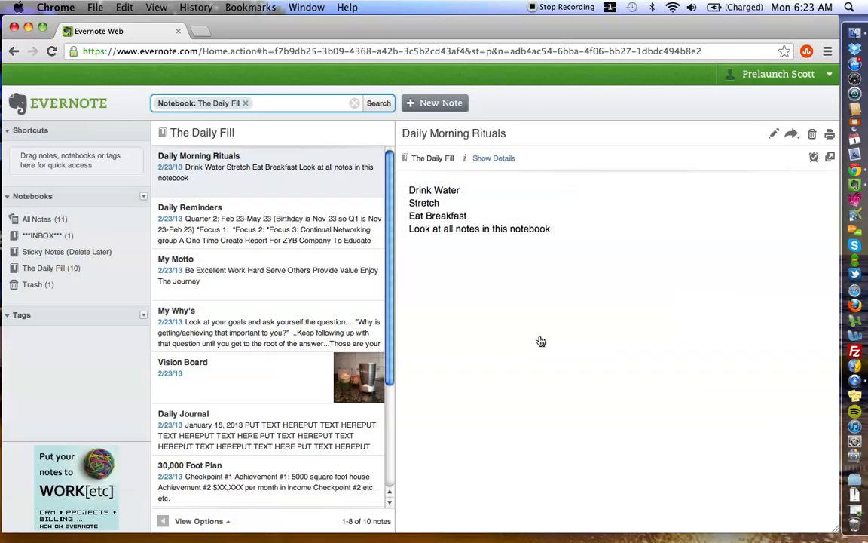
- Add an untitled note with the text "paste it here...." to the Sticky Notes (Delete Later) notebook and finish editing it
click(70, 253)
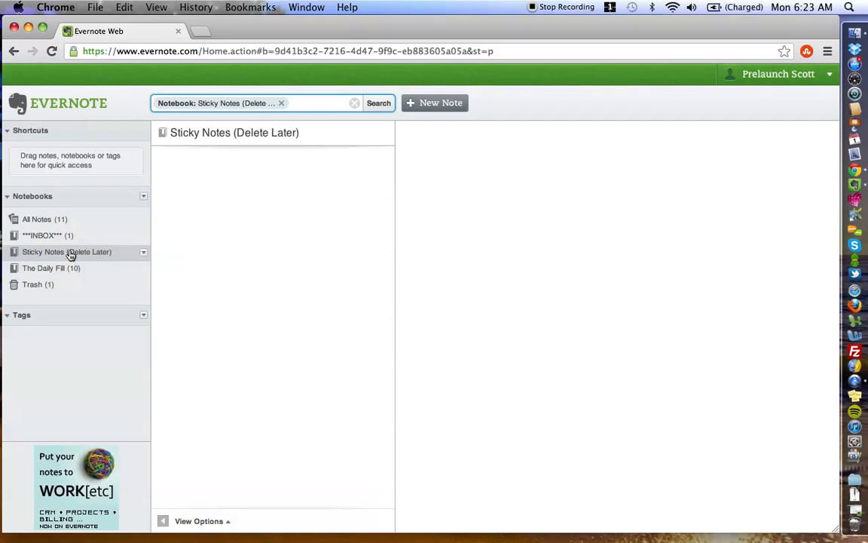
click(453, 103)
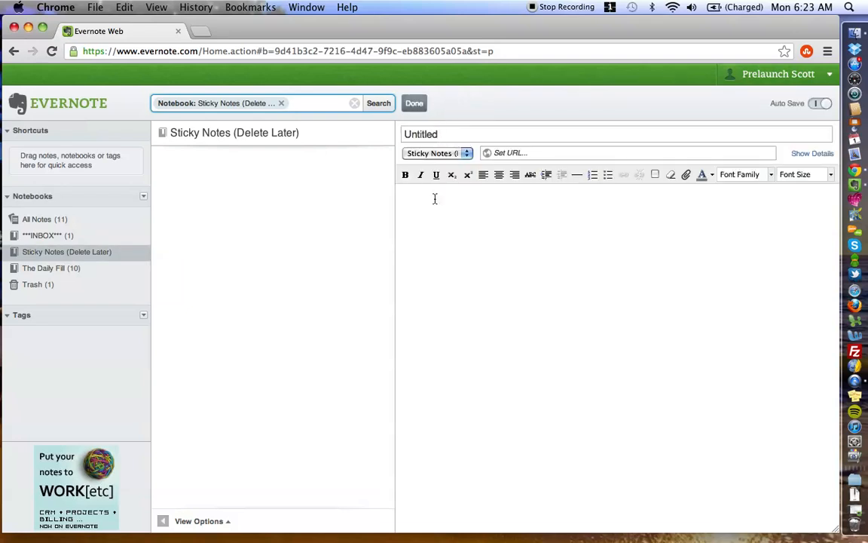
click(443, 260)
text(paste it here....)
key(Return)
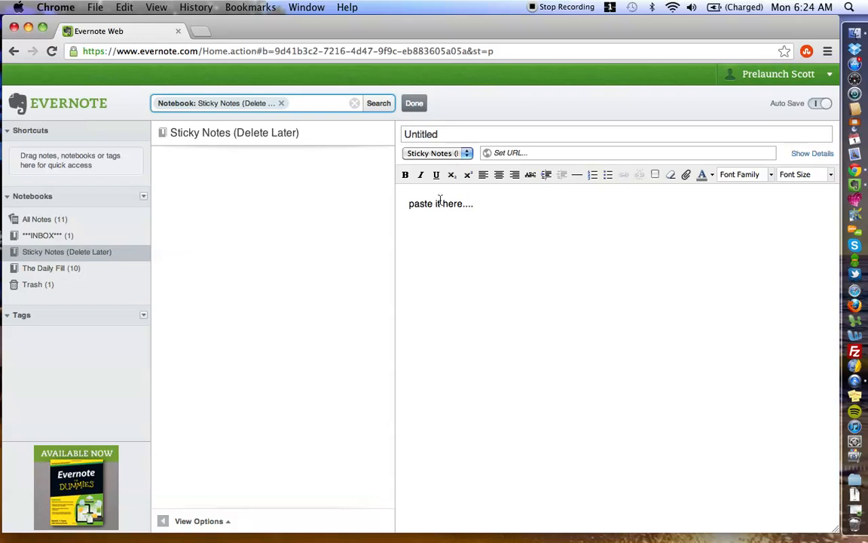
drag(409, 203, 491, 212)
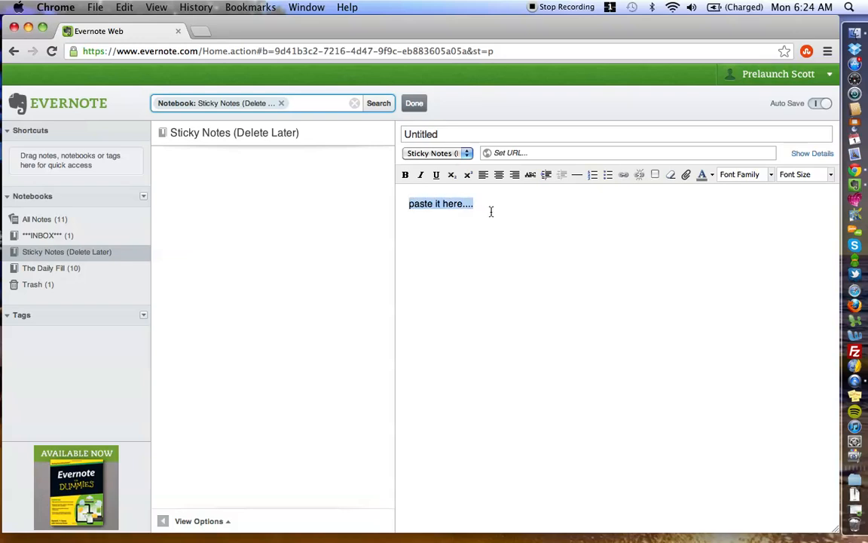
click(428, 248)
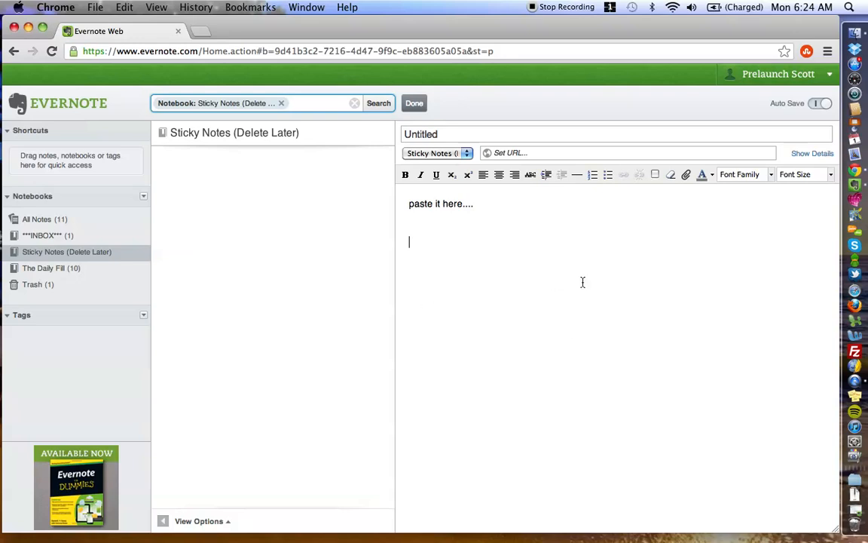
click(411, 103)
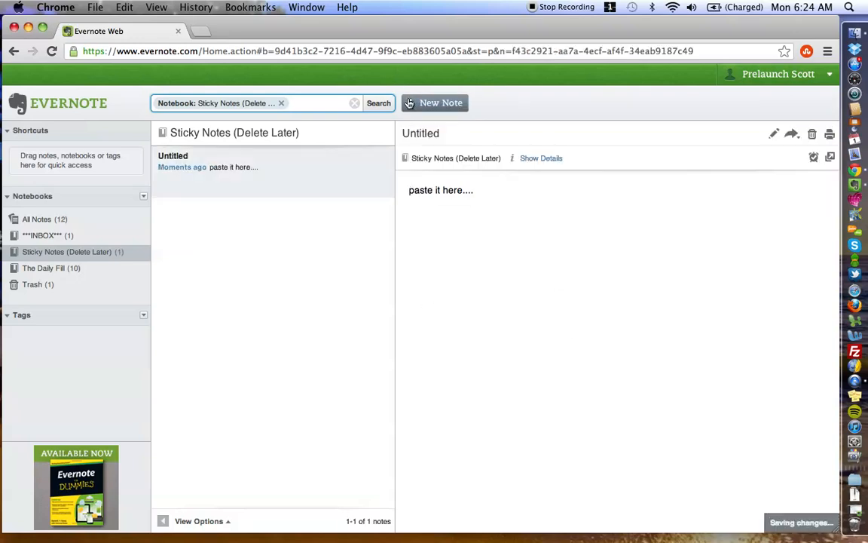
- Delete the untitled "paste it here...." note from the Sticky Notes (Delete Later) notebook
right_click(343, 182)
click(370, 237)
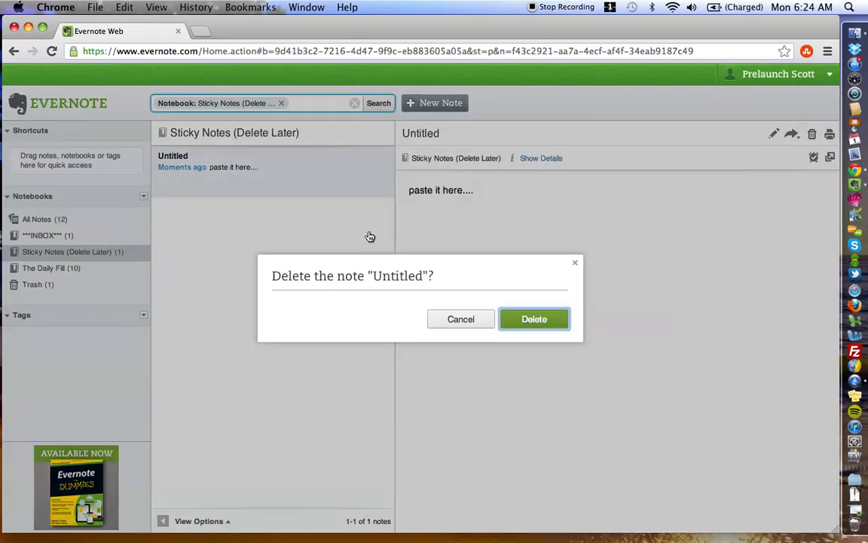
click(530, 323)
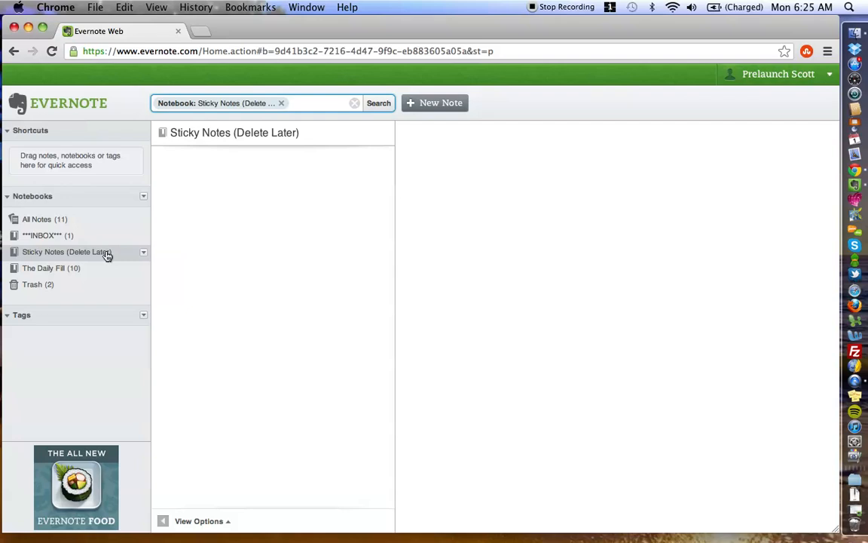
- Create another notebook named "Sticky Notes (Tasks For The Day)"
click(143, 197)
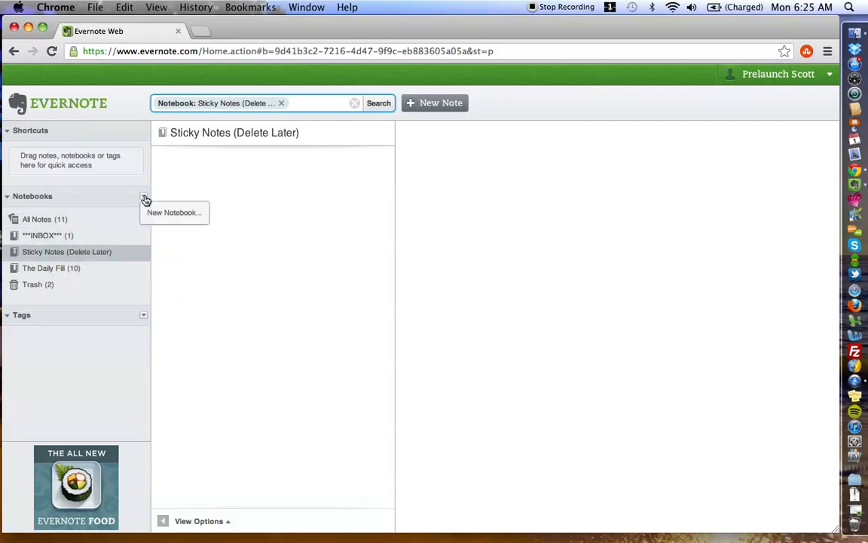
click(161, 215)
text(Sticky Notes )
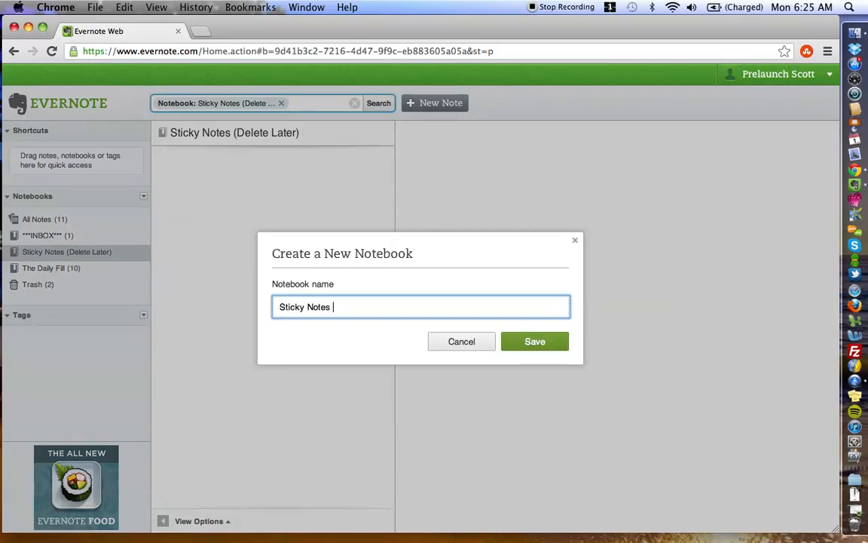
text((Tasks For The Day))
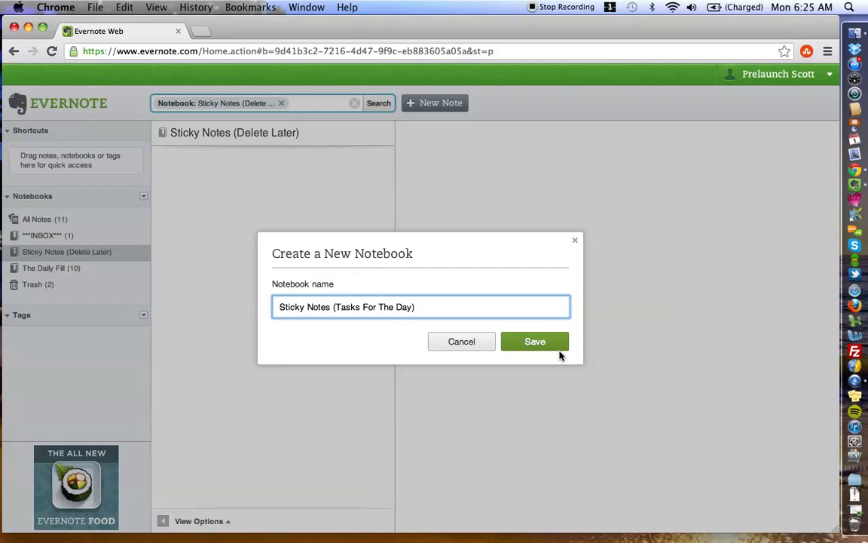
click(541, 345)
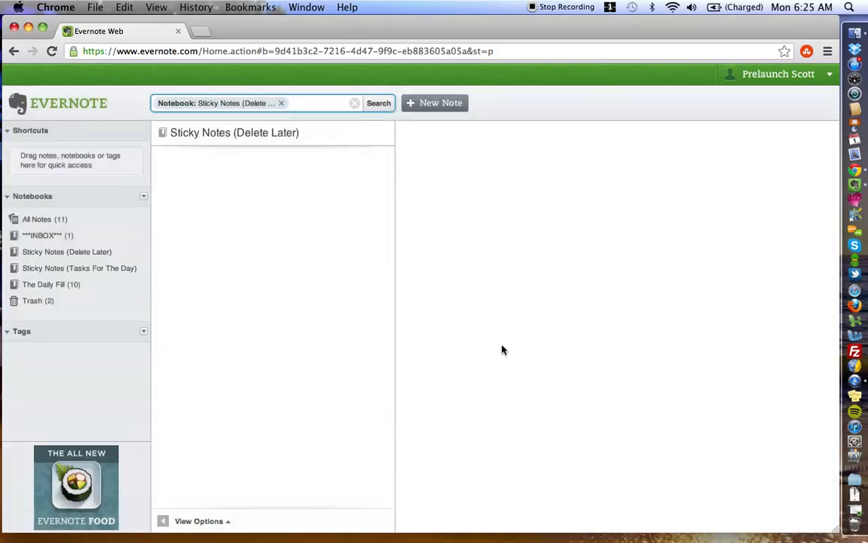
- Add an untitled note reading "grocery store" to the Sticky Notes (Tasks For The Day) notebook
click(73, 271)
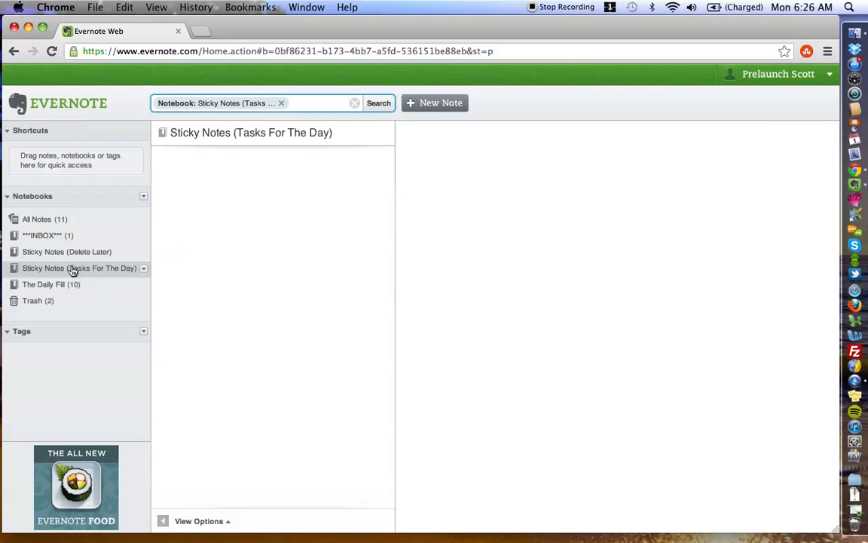
click(432, 107)
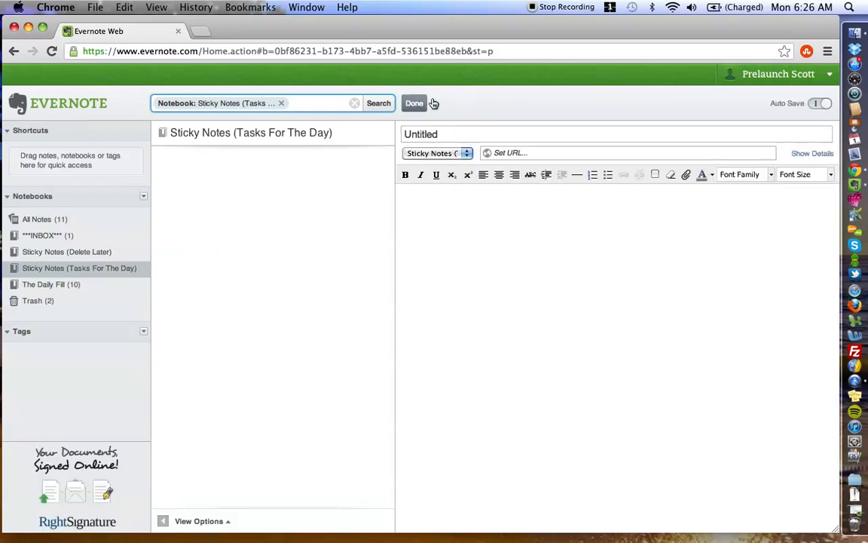
click(459, 219)
text(grocery store)
click(417, 103)
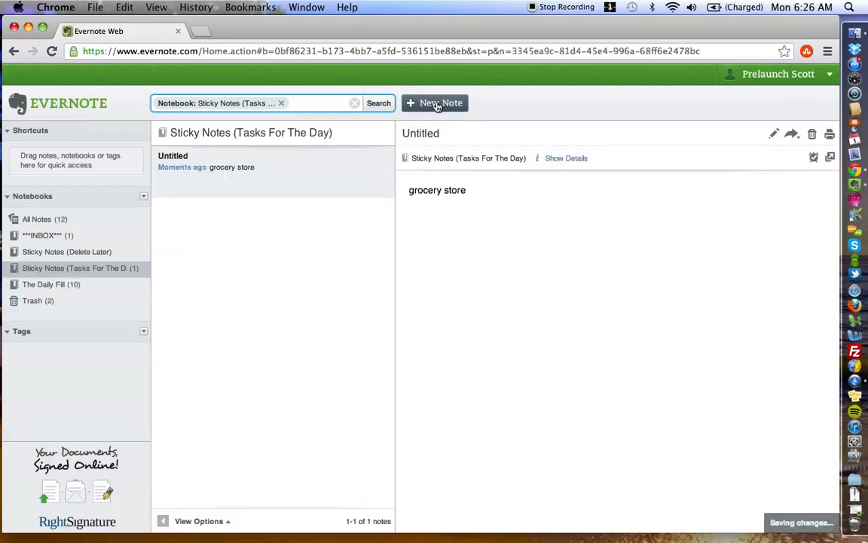
- Add a second untitled task note about calling a friend, by name, regarding the "project working on...due Friday"
click(441, 103)
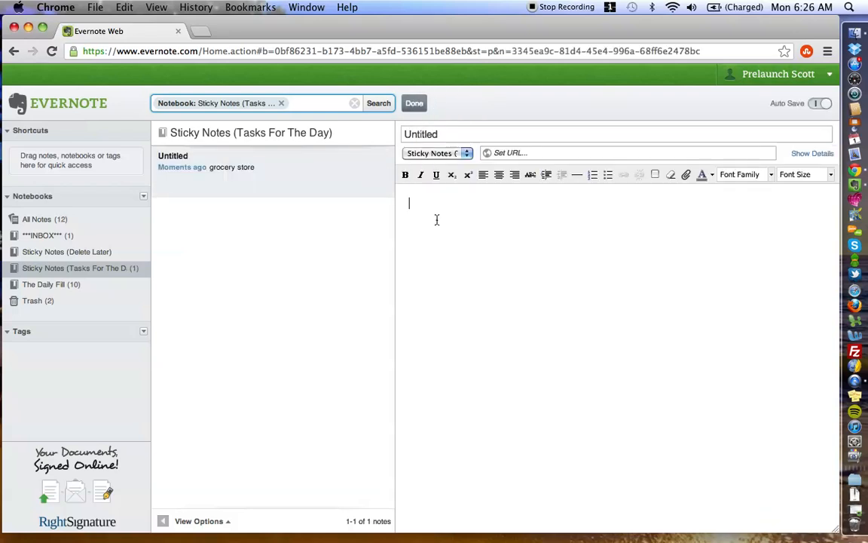
text(call my friend john about )
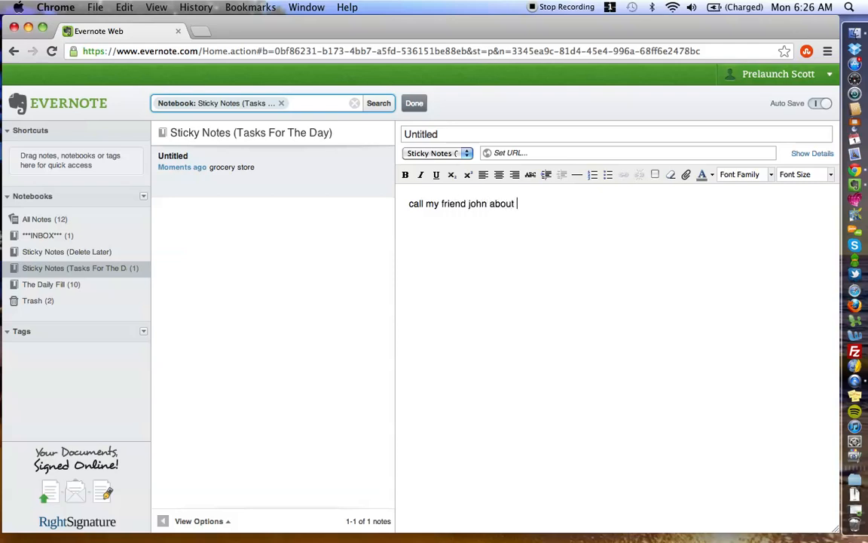
text(project working on...due Friday)
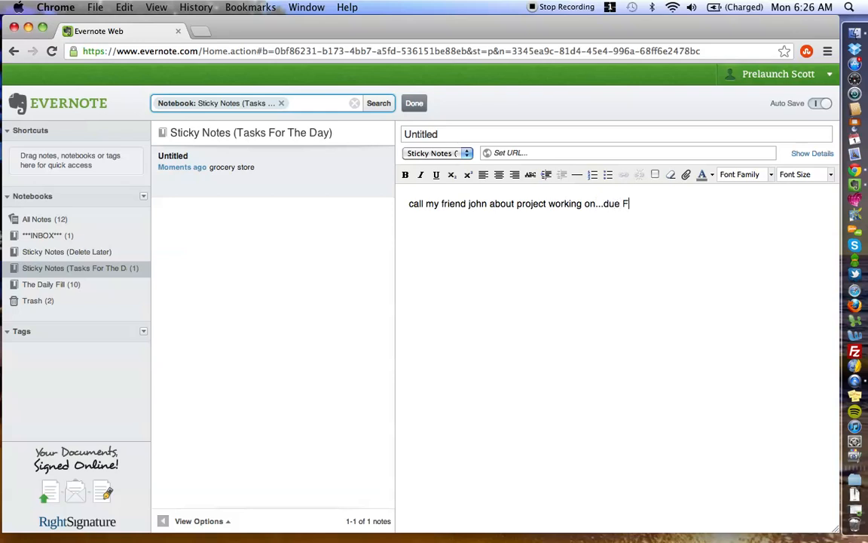
click(415, 107)
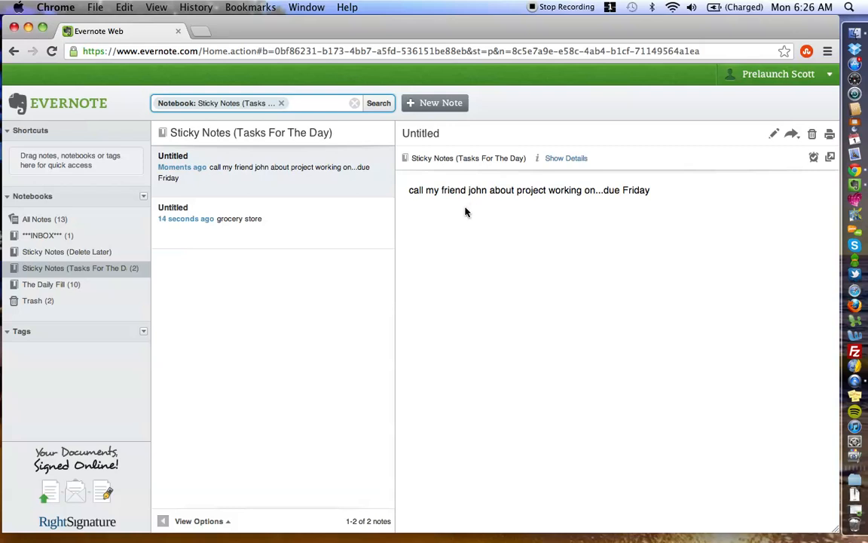
- Add an untitled note reading "whatever your friend said to you...." to the Sticky Notes (Delete Later) notebook
click(67, 255)
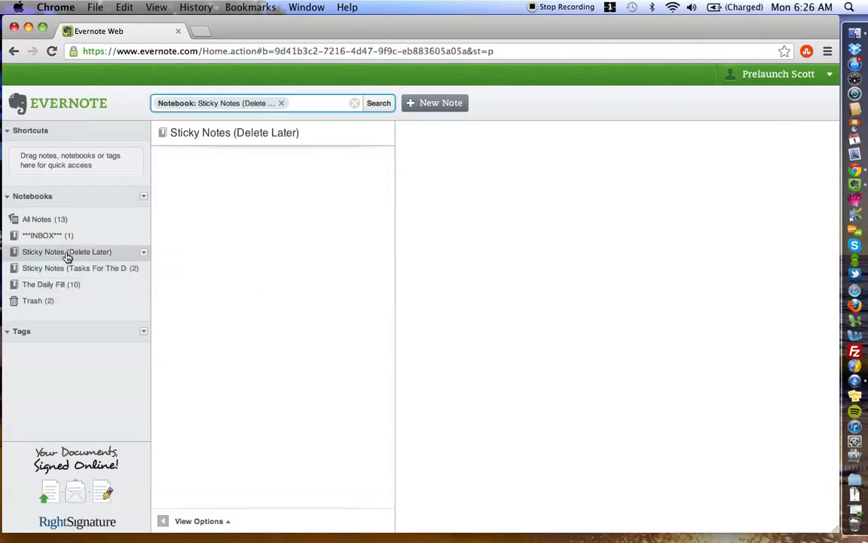
click(439, 106)
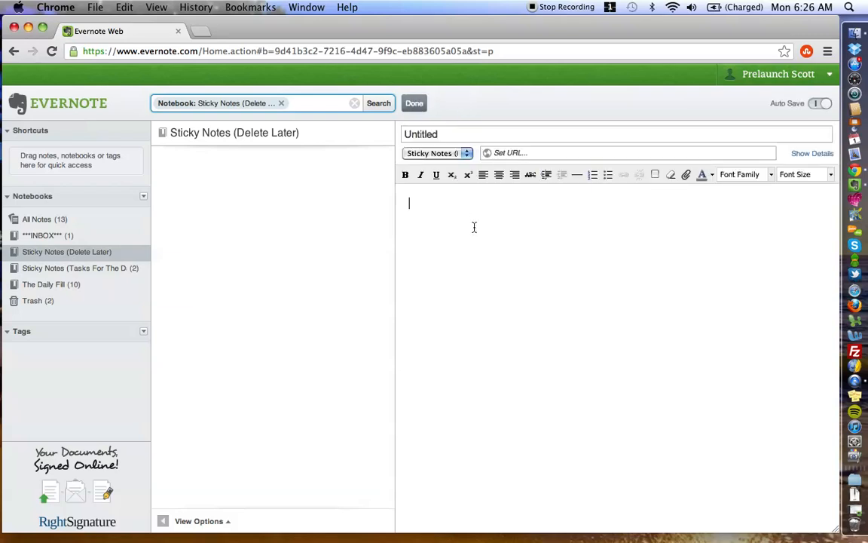
text(whatever your friend said to you....)
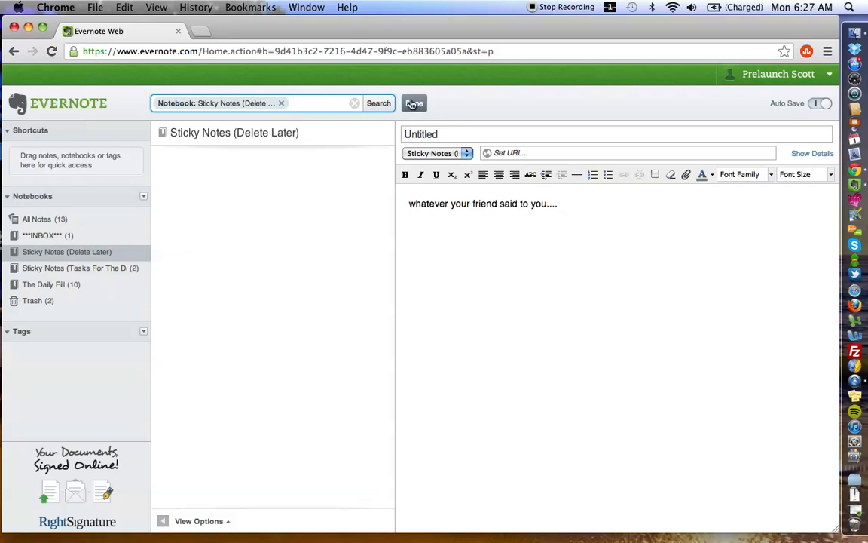
click(413, 104)
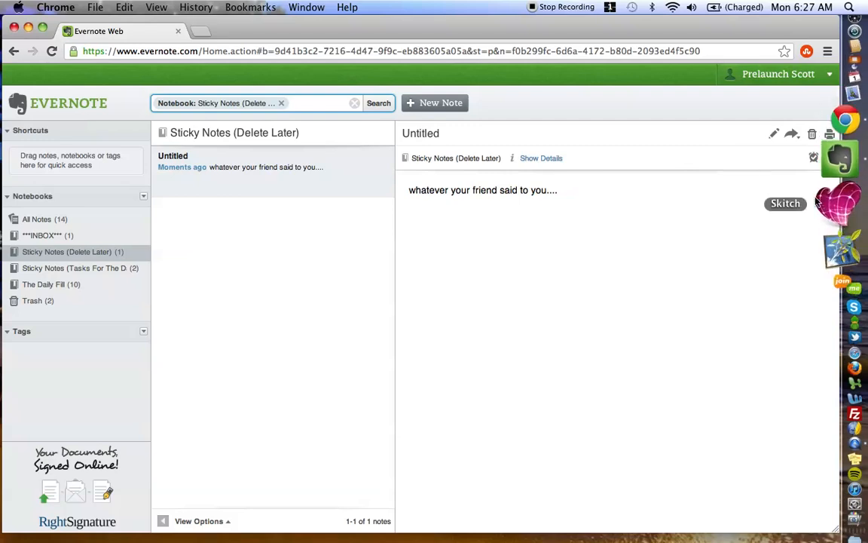
- Switch to the Evernote desktop app, look through the notes in the Sticky Notes (Del Ltr) notebook, and return to Evernote Web
click(858, 190)
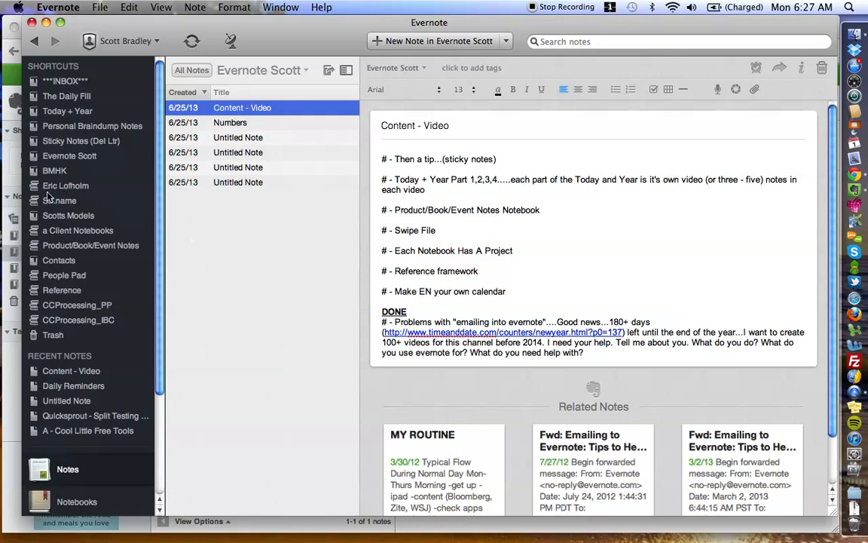
click(61, 144)
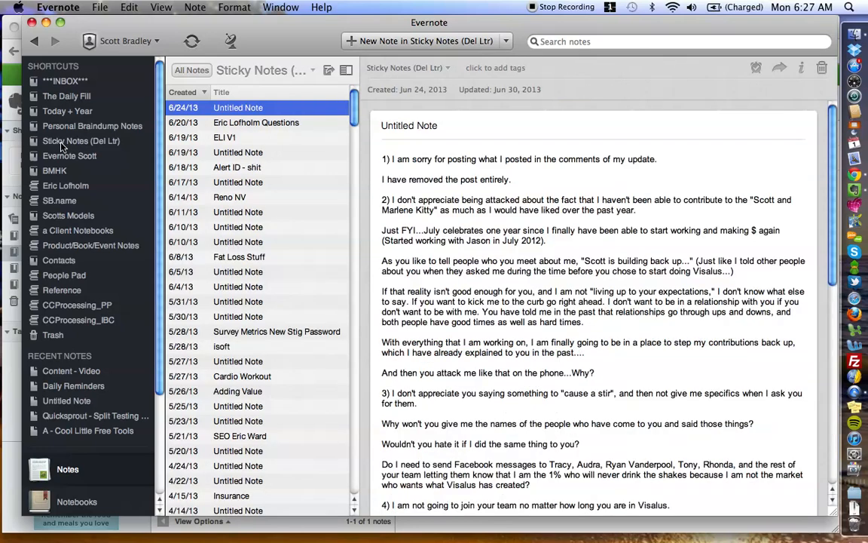
scroll(288, 198, down, 20)
scroll(320, 224, up, 20)
scroll(320, 224, up, 5)
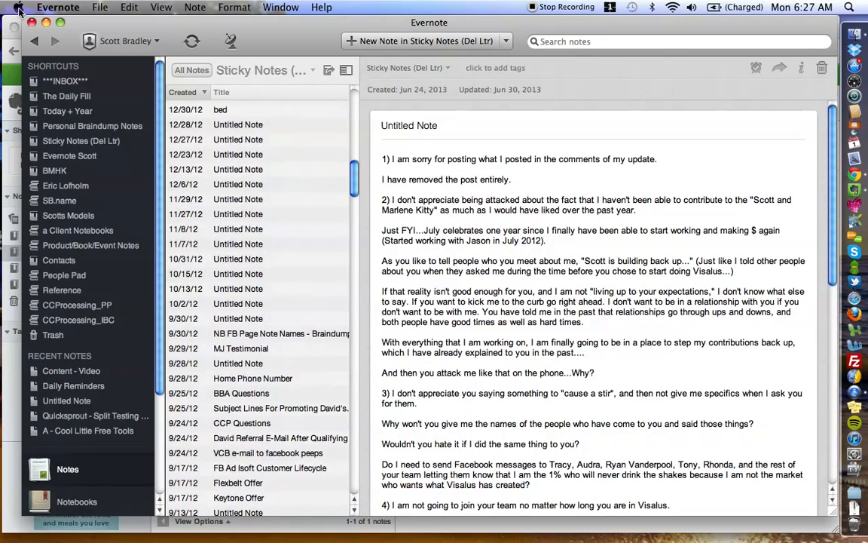
click(44, 21)
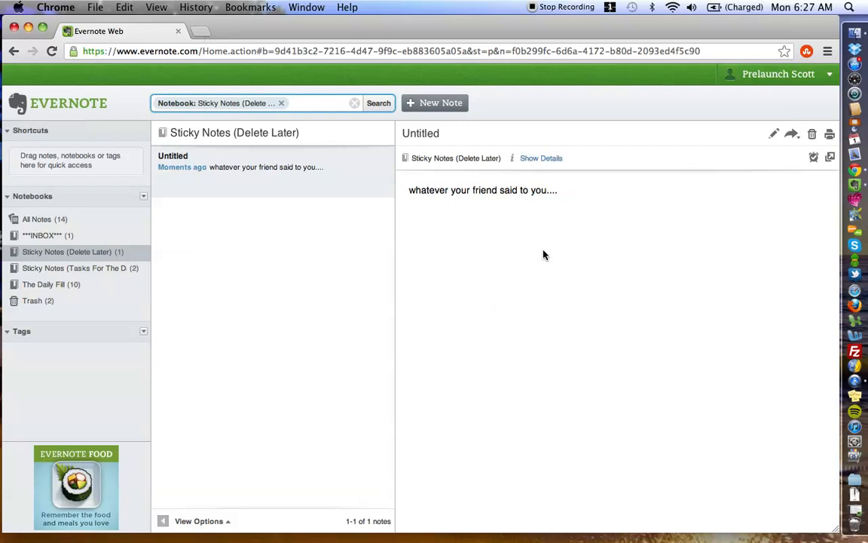
click(839, 181)
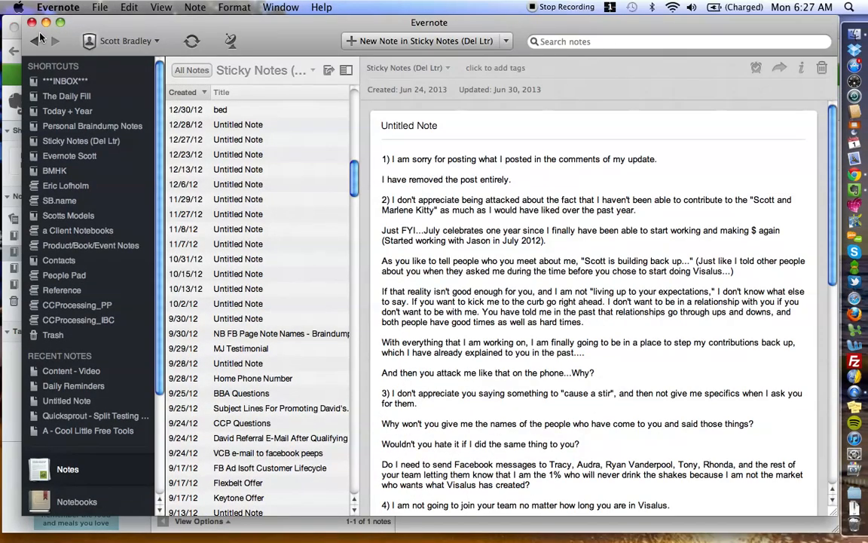
click(45, 23)
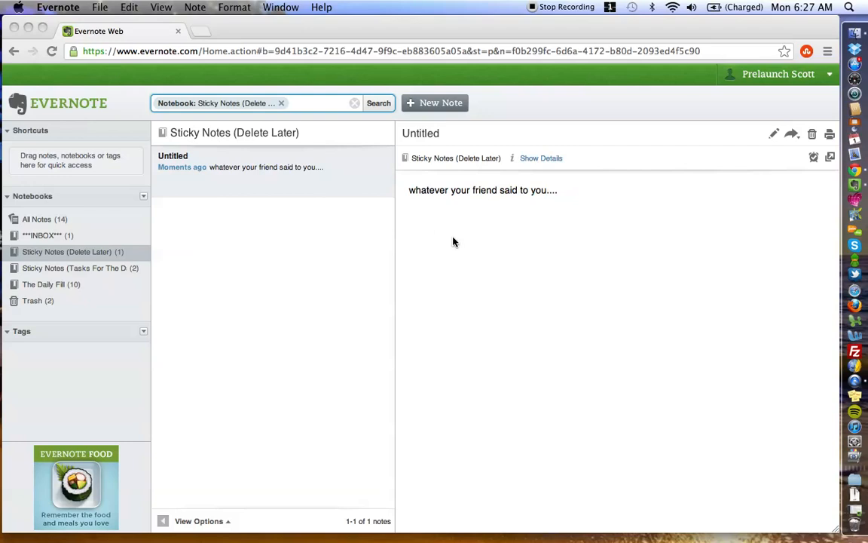